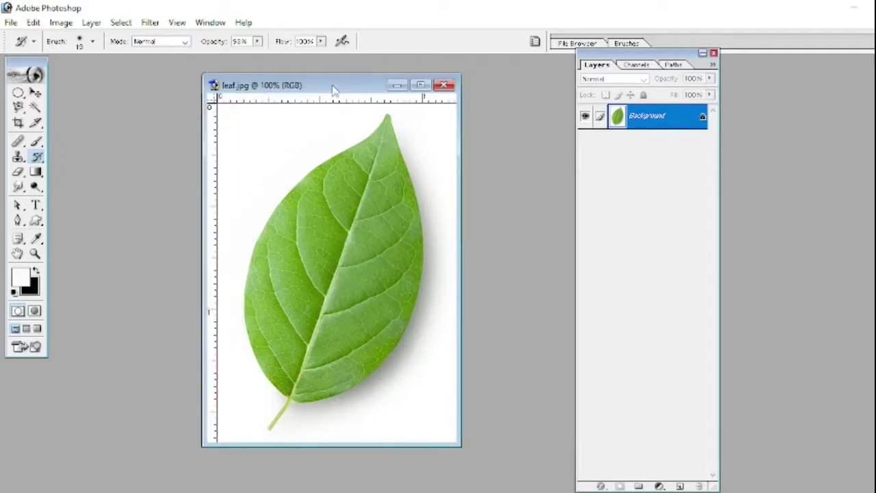
Step: Add a new layer and draw a small circular selection on the leaf's upper half, just beside the central vein
{"action": "left_click_drag", "start_coordinate": [332, 87], "coordinate": [292, 90]}
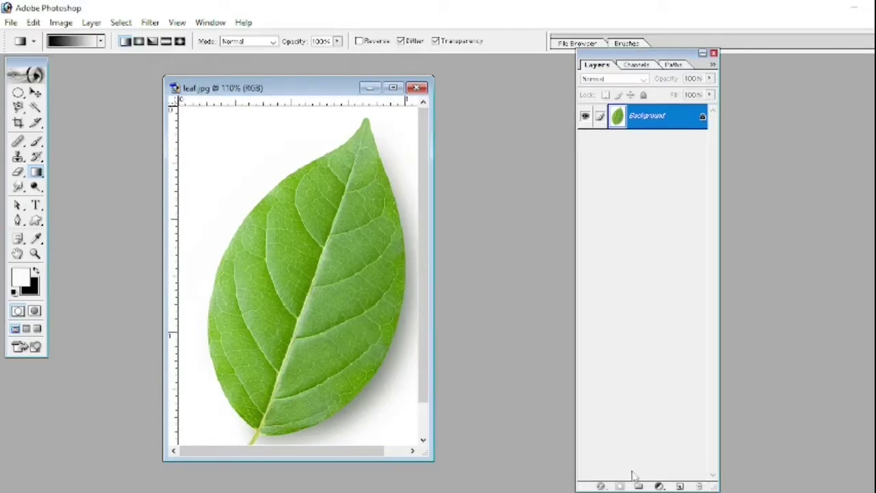
{"action": "left_click", "coordinate": [679, 486]}
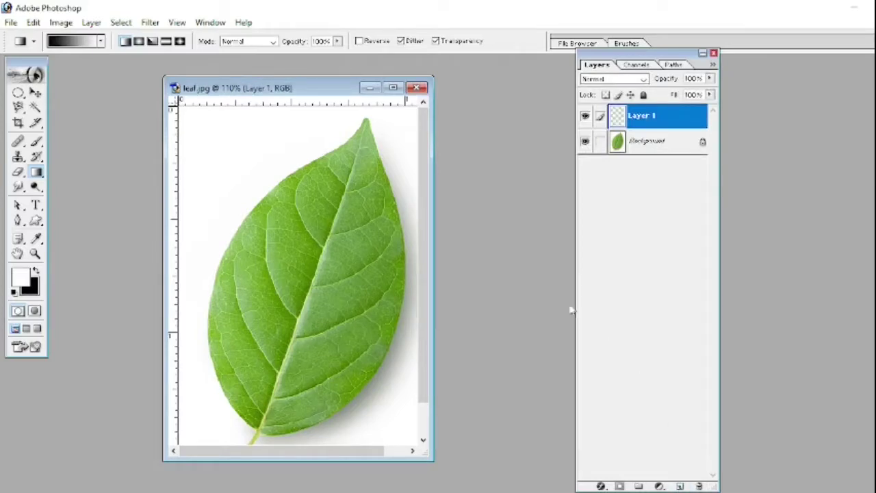
{"action": "left_click", "coordinate": [18, 93]}
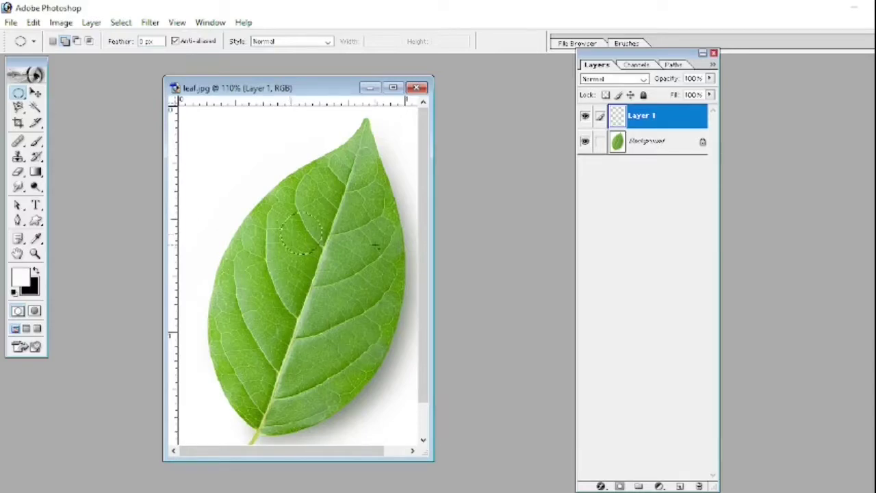
{"action": "left_click_drag", "start_coordinate": [280, 211], "coordinate": [323, 256]}
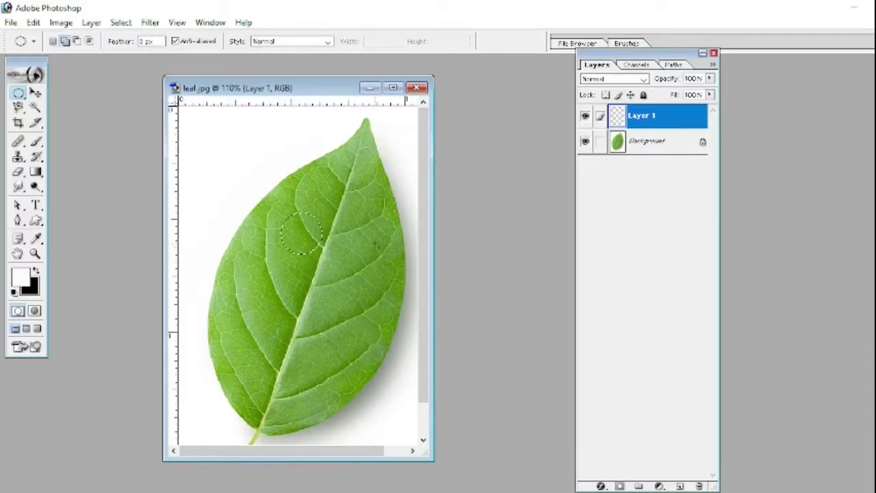
Step: Fill the circular selection with a diagonal black-to-white linear gradient, dark at its upper left, and deselect it
{"action": "key", "text": "g"}
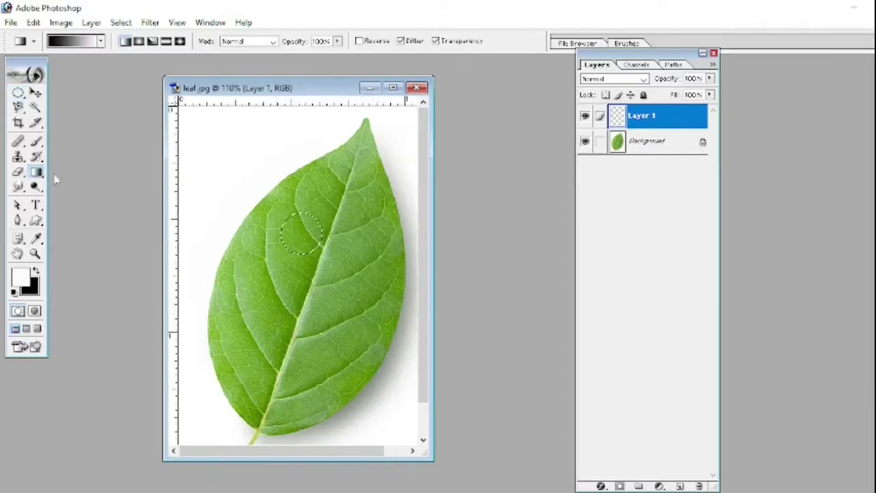
{"action": "left_click", "coordinate": [101, 42]}
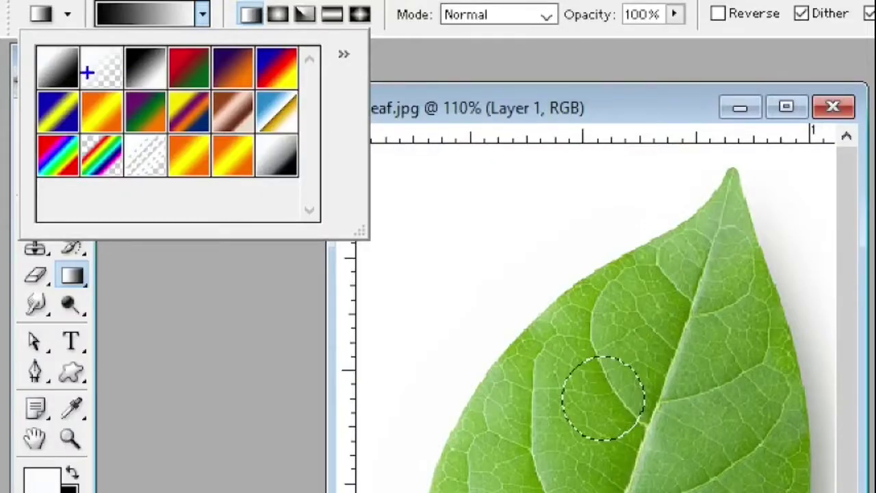
{"action": "double_click", "coordinate": [141, 71]}
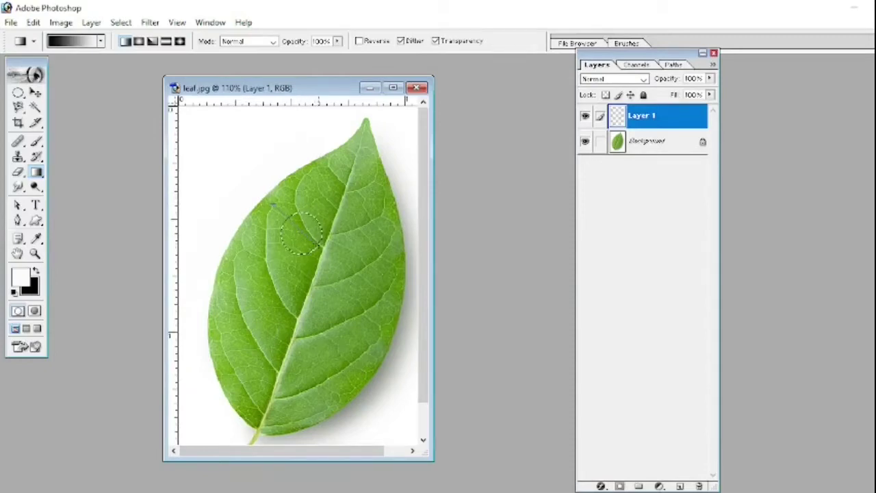
{"action": "left_click_drag", "start_coordinate": [328, 250], "coordinate": [327, 251]}
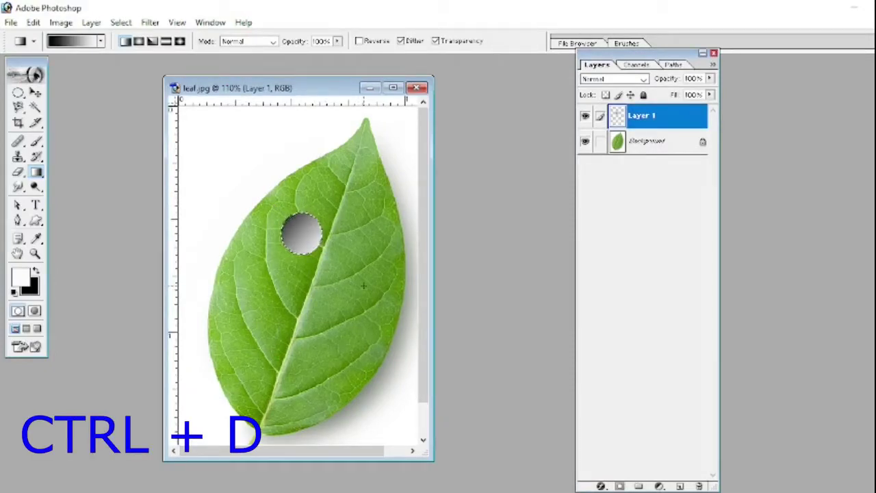
{"action": "key", "text": "ctrl+d"}
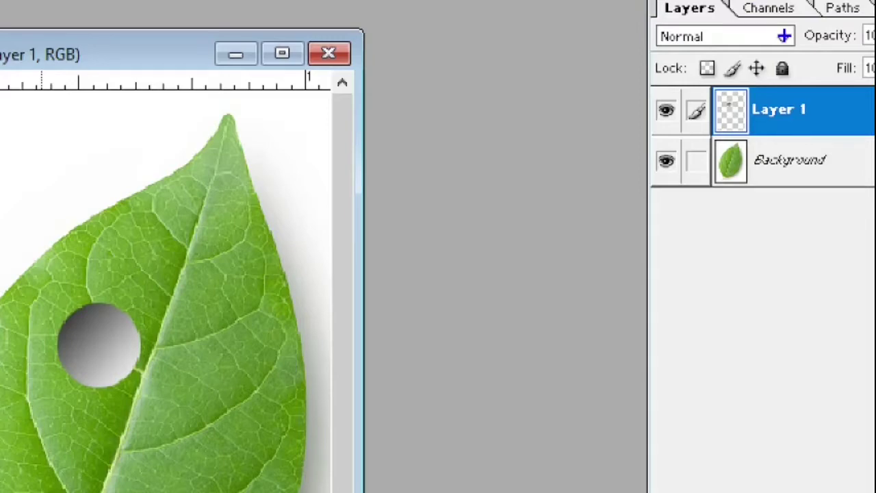
Step: Set Layer 1's blend mode to Overlay and give it an Inner Shadow with Linear Burn blending at 40% opacity
{"action": "left_click", "coordinate": [719, 37]}
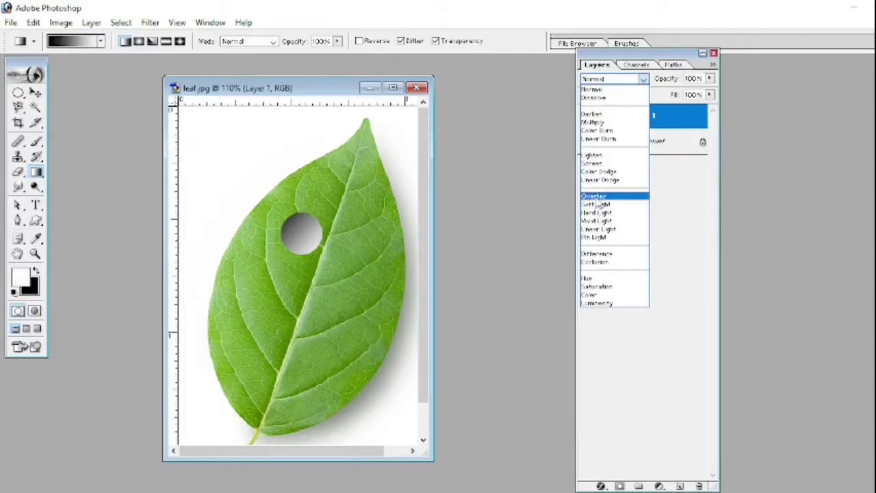
{"action": "left_click", "coordinate": [596, 197]}
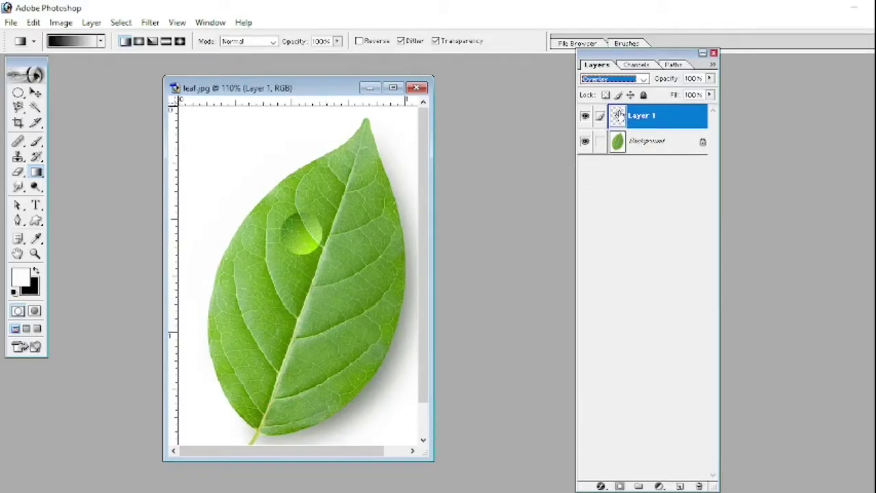
{"action": "double_click", "coordinate": [617, 115]}
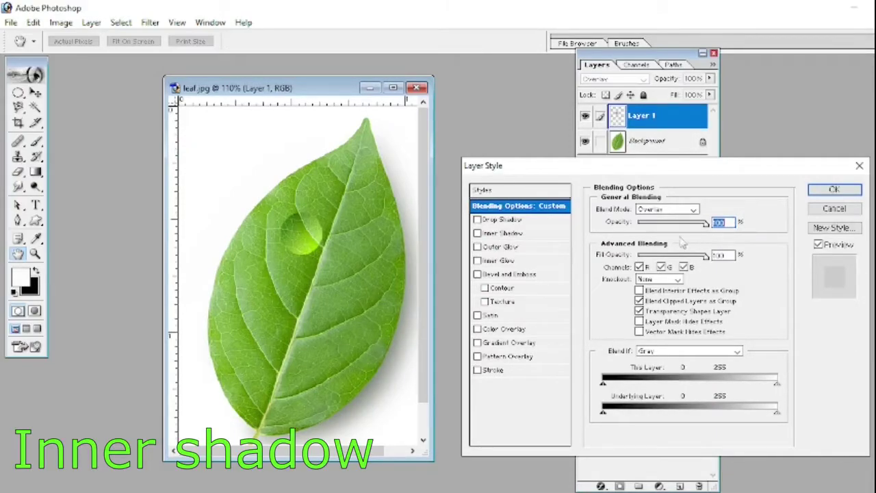
{"action": "left_click", "coordinate": [495, 234]}
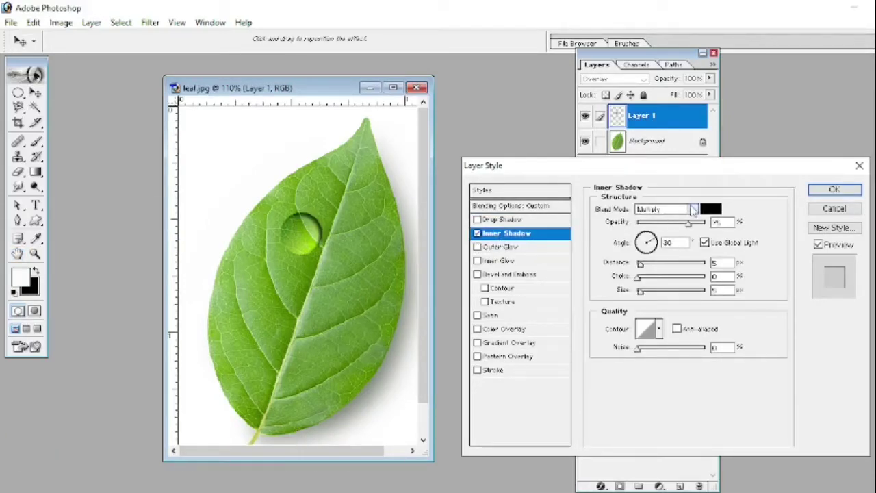
{"action": "left_click", "coordinate": [694, 210]}
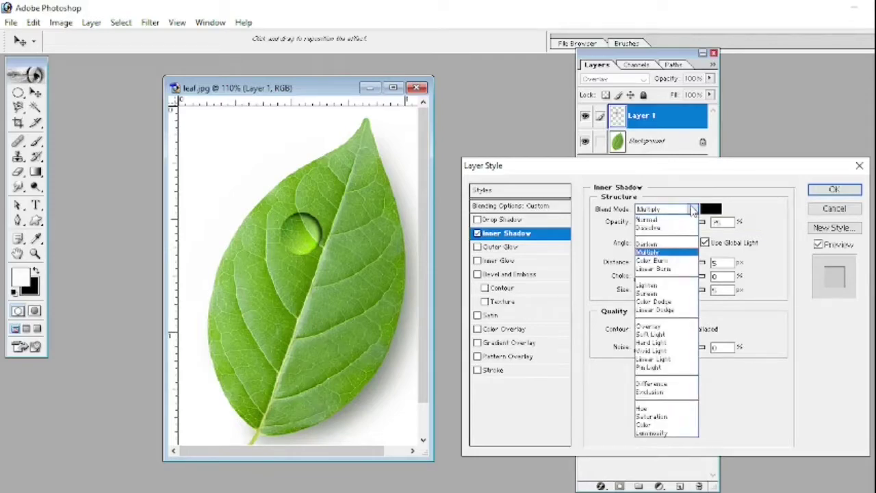
{"action": "left_click", "coordinate": [667, 270]}
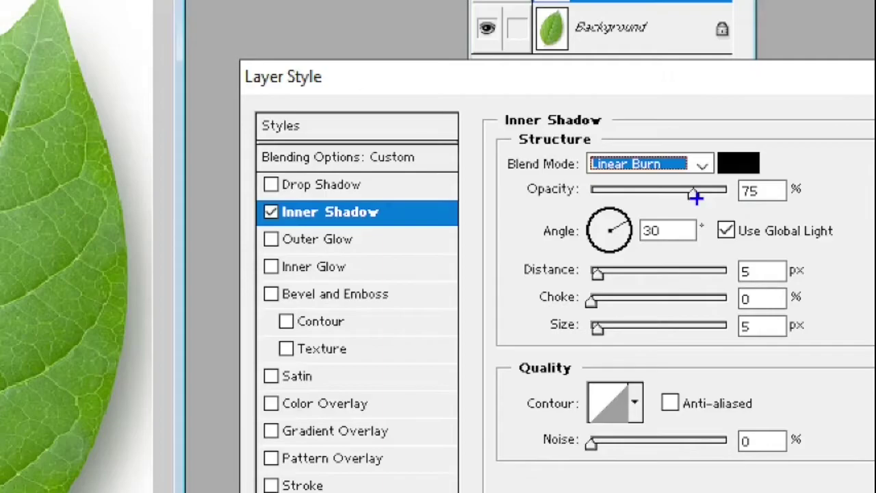
{"action": "left_click_drag", "start_coordinate": [695, 196], "coordinate": [645, 196]}
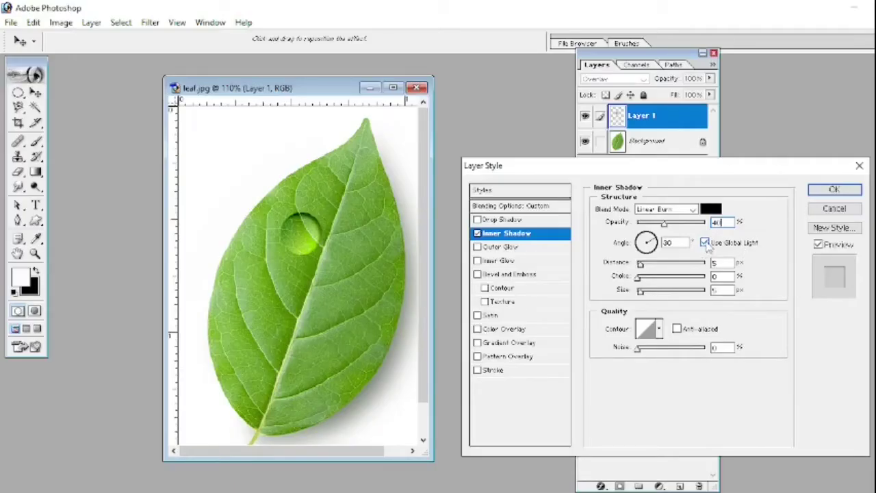
Step: Turn off global light for the Inner Shadow and set its angle to -30°, distance to 3 px and size to 6 px
{"action": "left_click", "coordinate": [705, 243]}
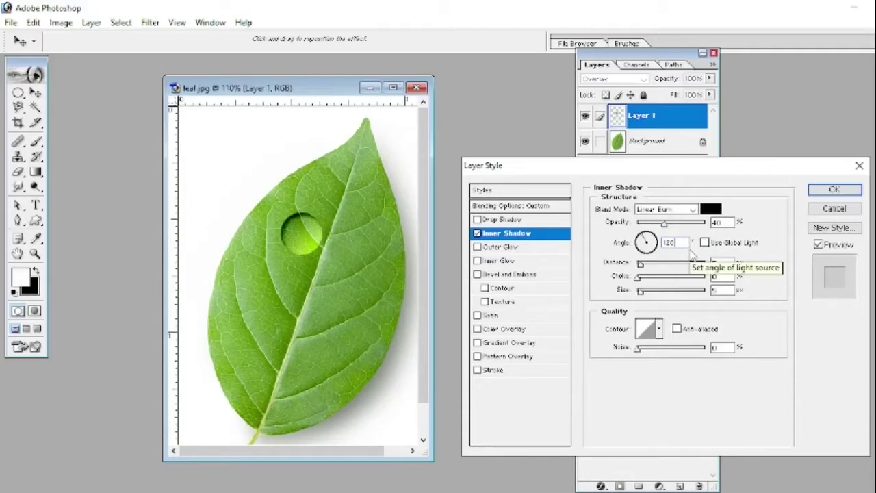
{"action": "double_click", "coordinate": [677, 242]}
{"action": "type", "text": "30"}
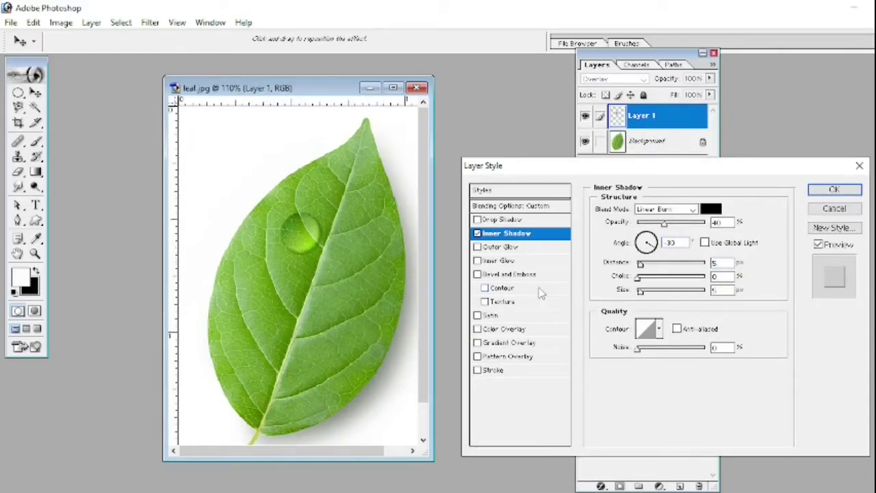
{"action": "key", "text": "BackSpace"}
{"action": "type", "text": "3"}
{"action": "double_click", "coordinate": [718, 290]}
{"action": "type", "text": "6"}
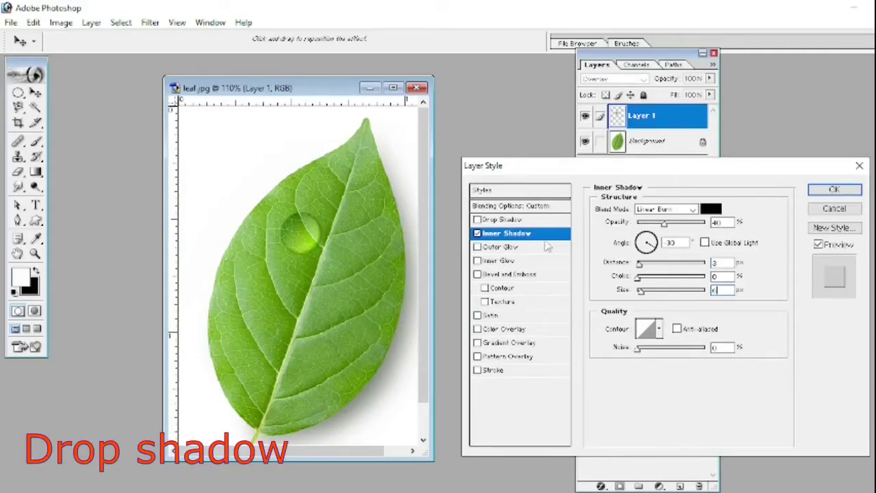
Step: Add a Drop Shadow to Layer 1 with Linear Dodge blending and an angle of 127°
{"action": "left_click", "coordinate": [508, 223]}
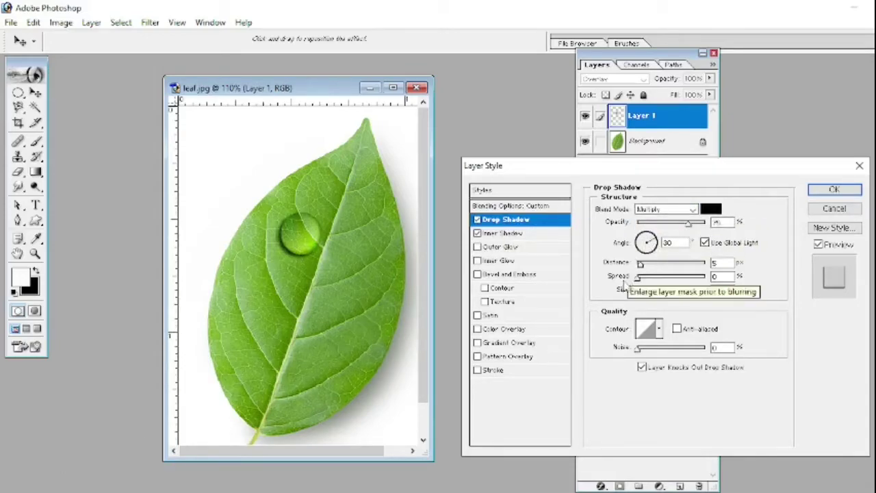
{"action": "left_click", "coordinate": [693, 208]}
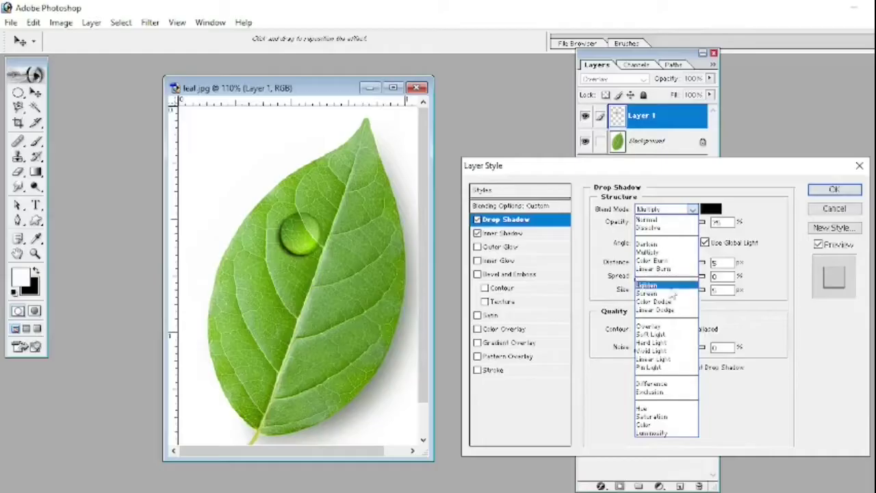
{"action": "left_click", "coordinate": [637, 367]}
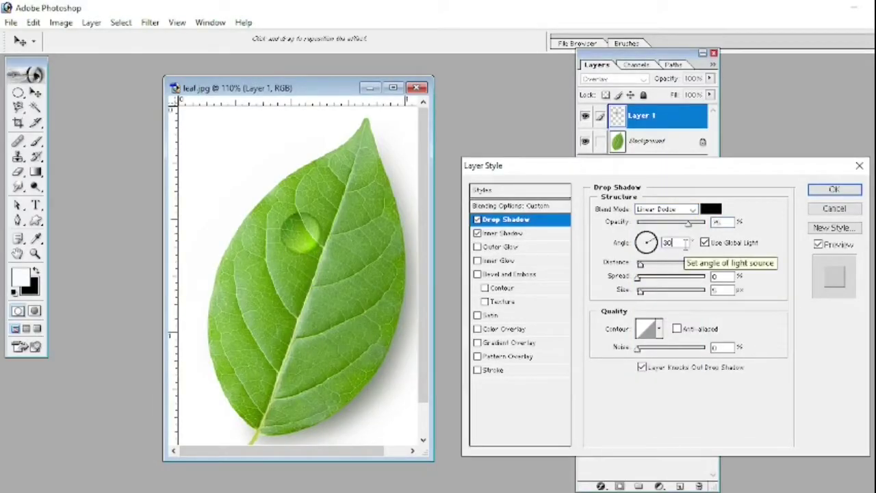
{"action": "key", "text": "BackSpace"}
{"action": "key", "text": "BackSpace"}
{"action": "type", "text": "127"}
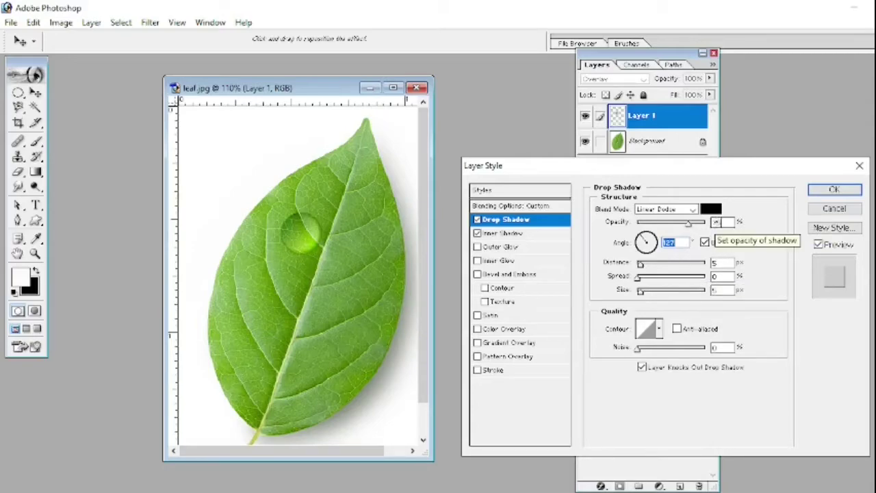
Step: Set the Drop Shadow's opacity to 30%, distance to 10 px and size to 16 px, and apply the layer style
{"action": "left_click", "coordinate": [717, 222]}
{"action": "type", "text": "1"}
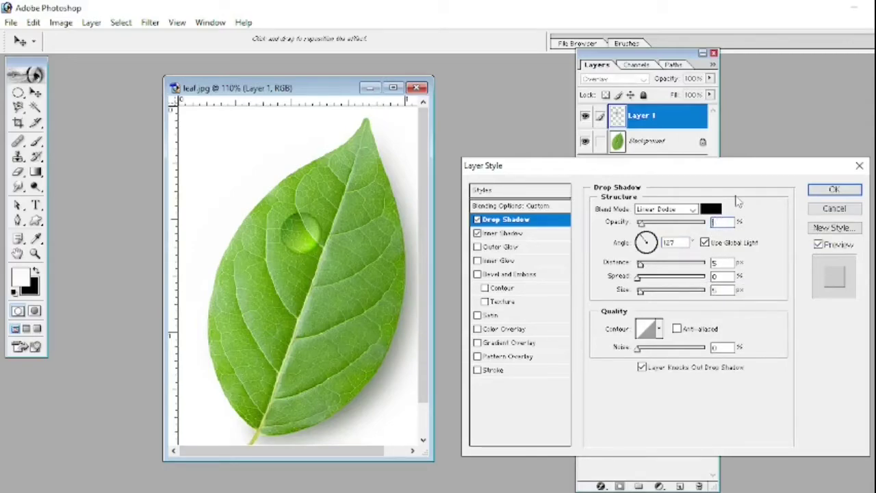
{"action": "type", "text": "30"}
{"action": "type", "text": "10"}
{"action": "key", "text": "Tab"}
{"action": "key", "text": "Tab"}
{"action": "type", "text": "5"}
{"action": "key", "text": "BackSpace"}
{"action": "type", "text": "10"}
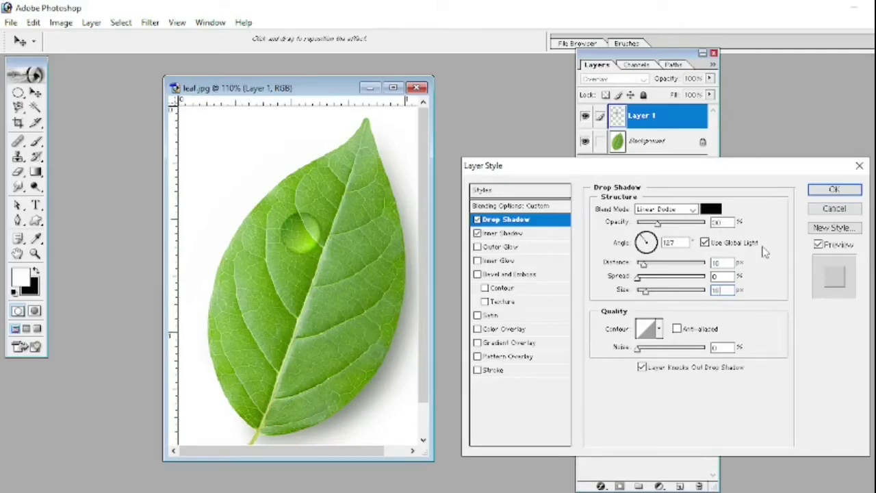
{"action": "left_click", "coordinate": [833, 191]}
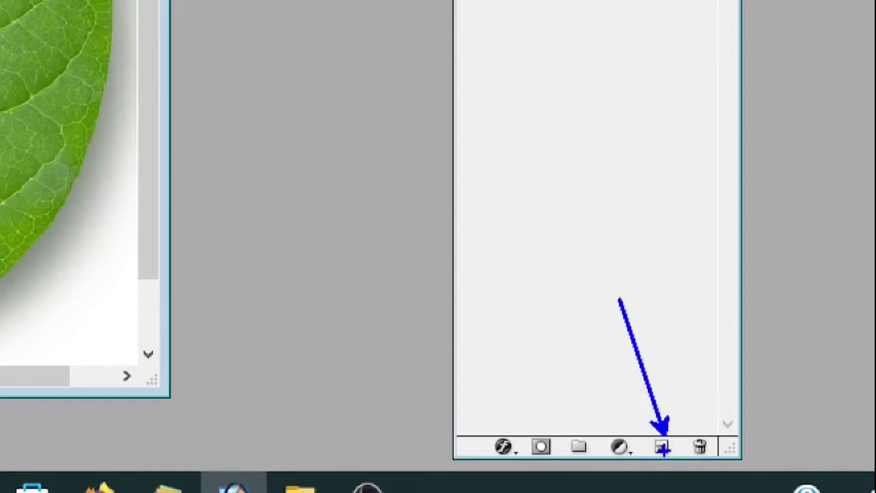
Step: Paint a soft white highlight near the droplet's upper left on a new layer with the size 20 brush, and merge it down into Layer 1
{"action": "left_click", "coordinate": [662, 447]}
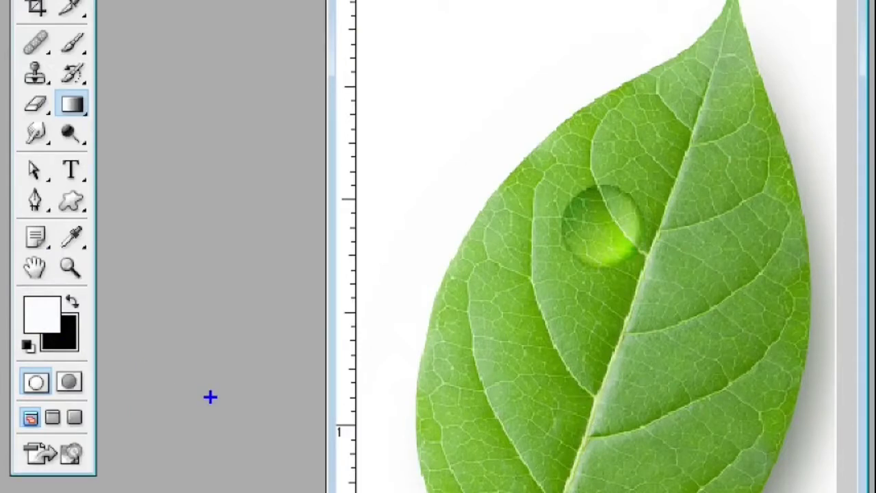
{"action": "left_click", "coordinate": [73, 44]}
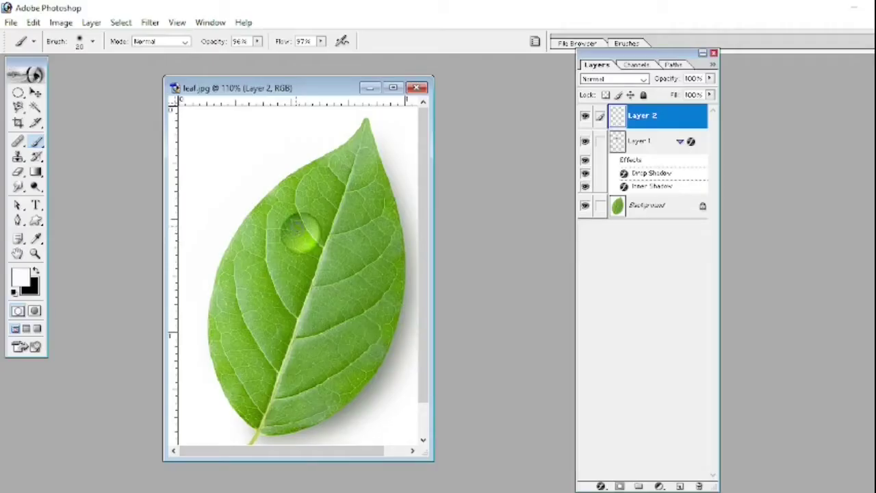
{"action": "left_click", "coordinate": [296, 226]}
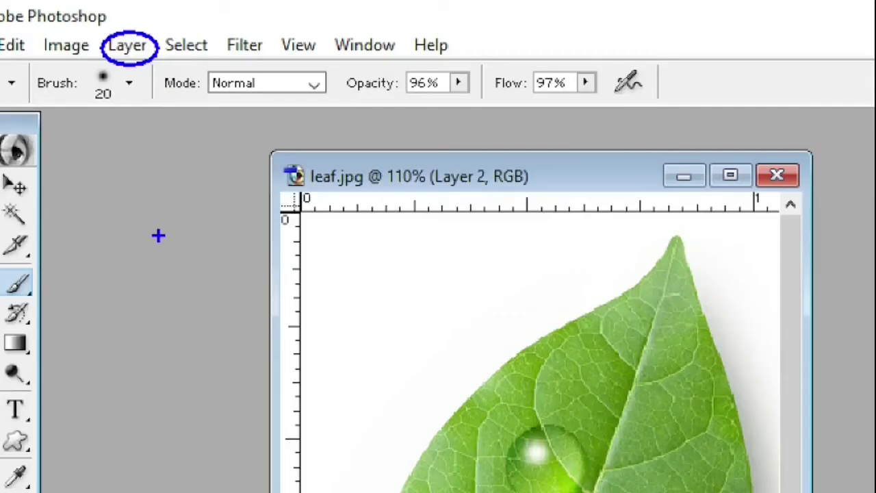
{"action": "left_click", "coordinate": [130, 45]}
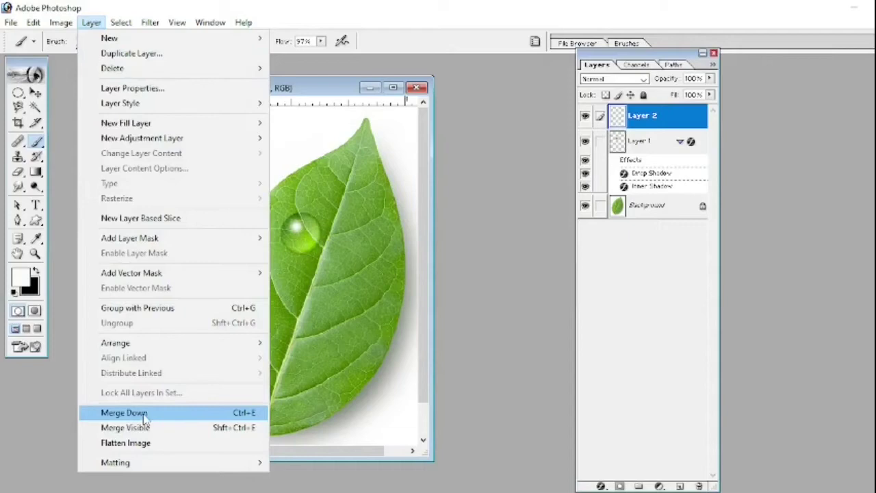
{"action": "left_click", "coordinate": [143, 413]}
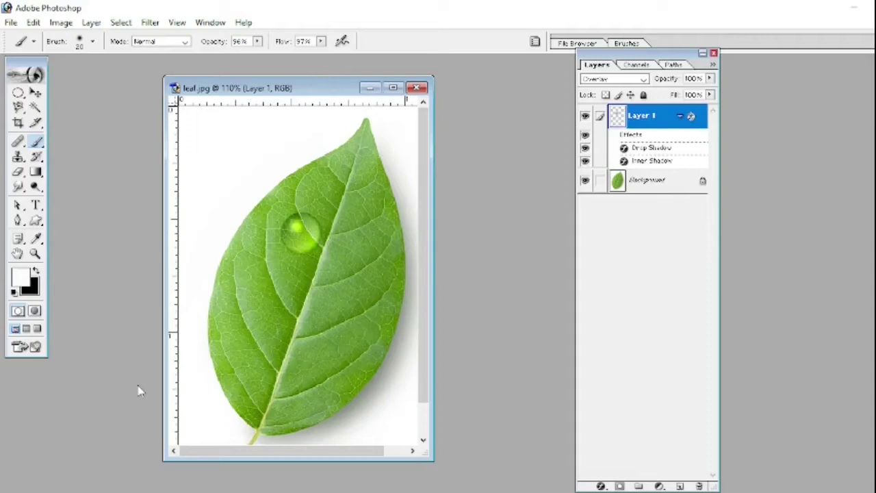
Step: Duplicate the droplet layer, move the copy below and to the left of the original, and scale it down to about 80%
{"action": "key", "text": "ctrl+j"}
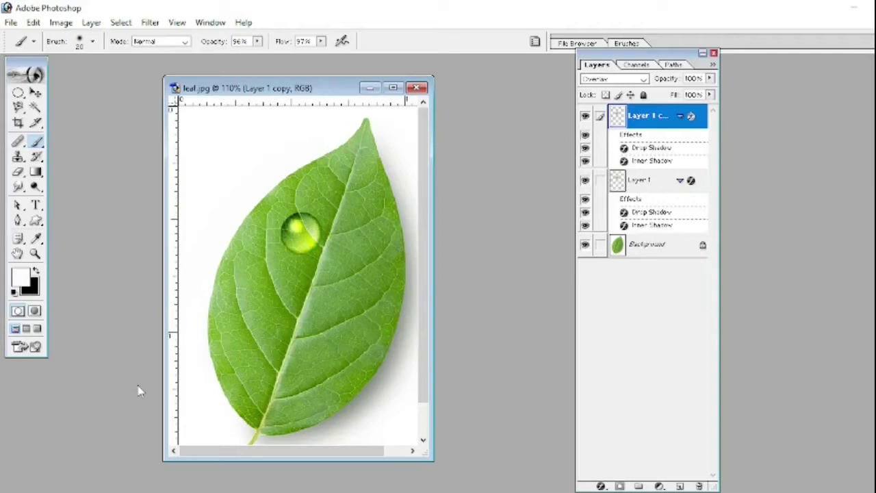
{"action": "left_click", "coordinate": [36, 93]}
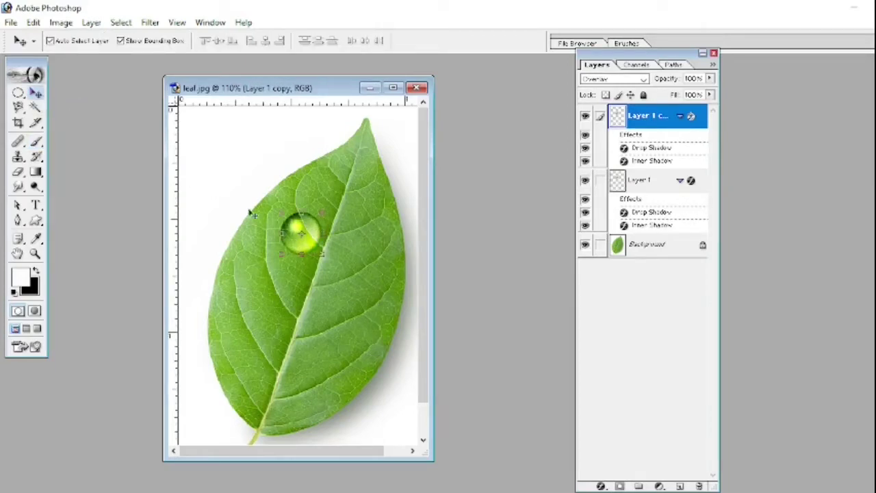
{"action": "left_click_drag", "start_coordinate": [303, 234], "coordinate": [255, 253]}
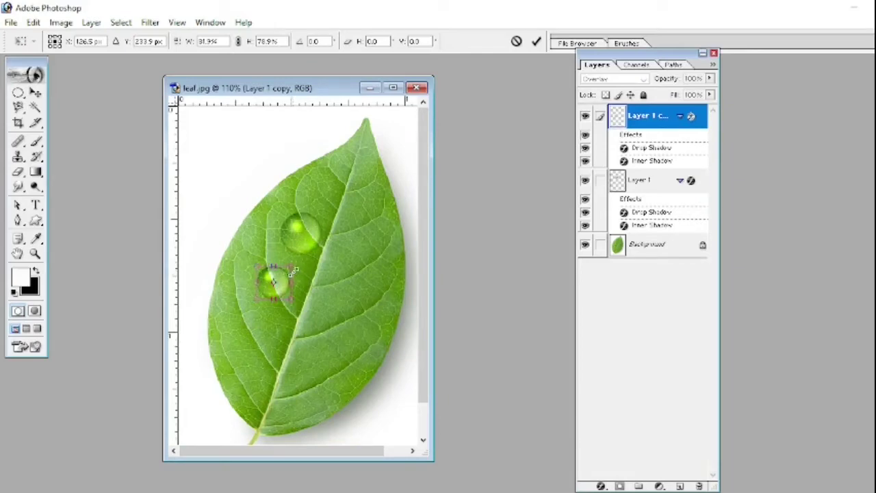
{"action": "key", "text": "Return"}
Step: Duplicate the smaller droplet layer and move the copy down and to the right, just past the leaf's central vein
{"action": "key", "text": "m"}
{"action": "key", "text": "ctrl+j"}
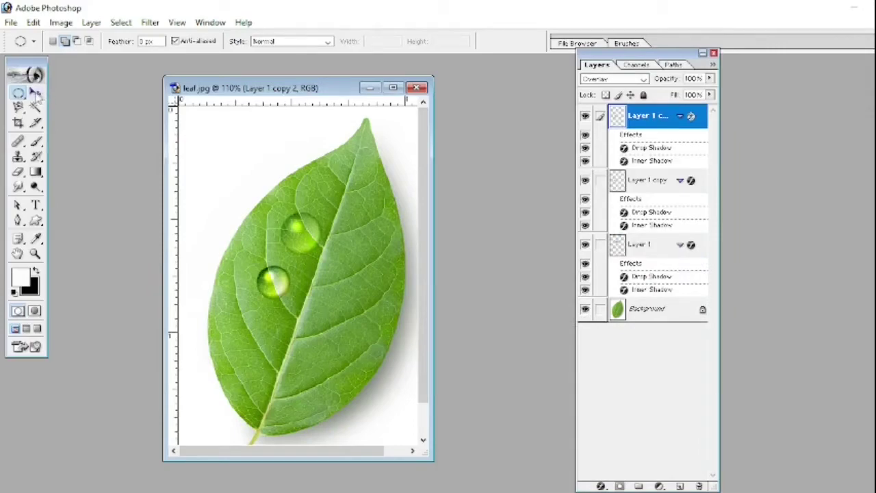
{"action": "left_click", "coordinate": [35, 93]}
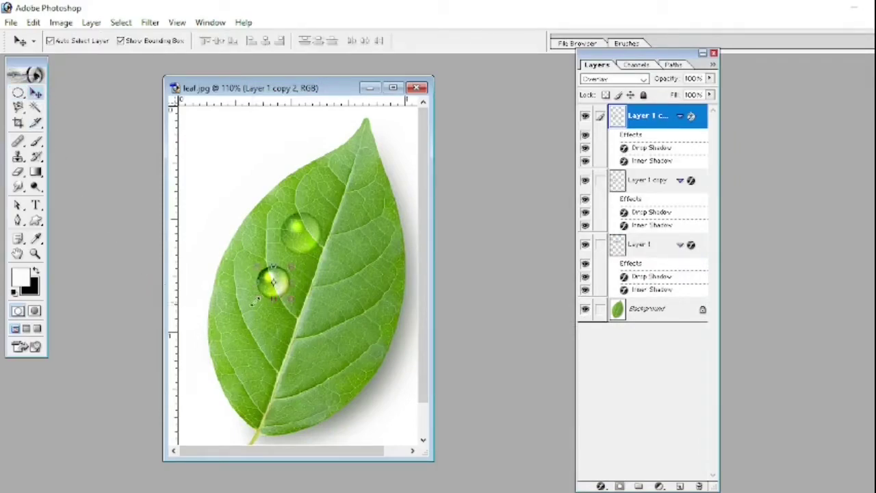
{"action": "left_click_drag", "start_coordinate": [278, 282], "coordinate": [327, 318]}
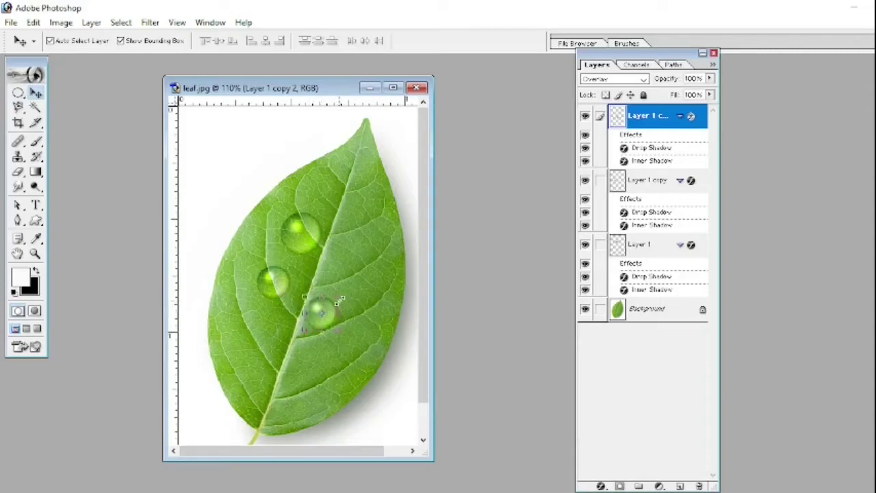
Step: Scale the new droplet copy down to about 80% in width and height and apply the transformation
{"action": "left_click", "coordinate": [337, 298]}
{"action": "left_click_drag", "start_coordinate": [337, 297], "coordinate": [333, 302]}
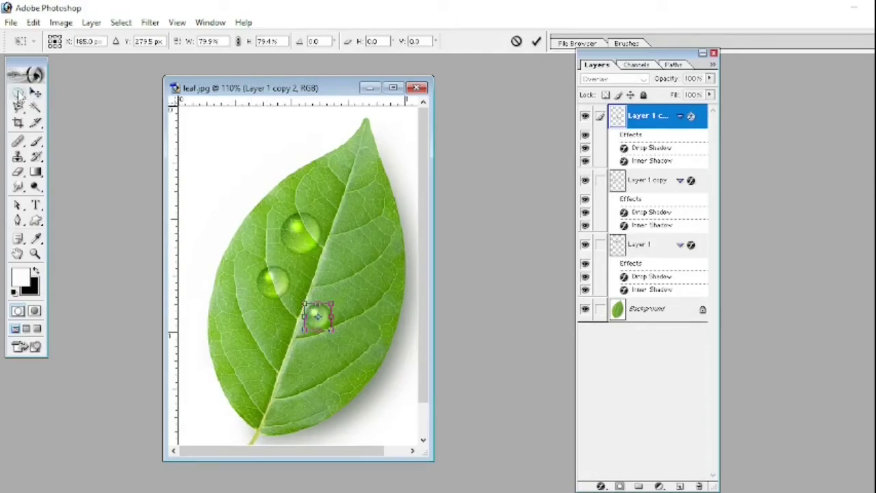
{"action": "left_click", "coordinate": [19, 92]}
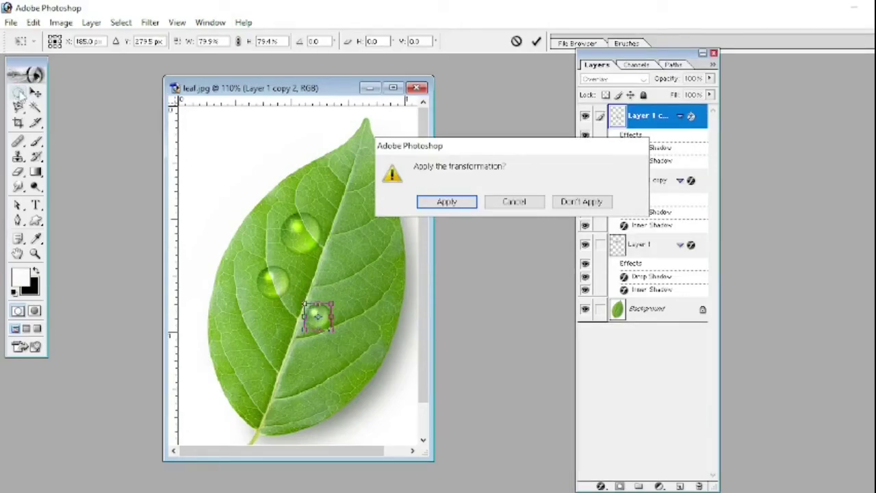
{"action": "left_click", "coordinate": [445, 202]}
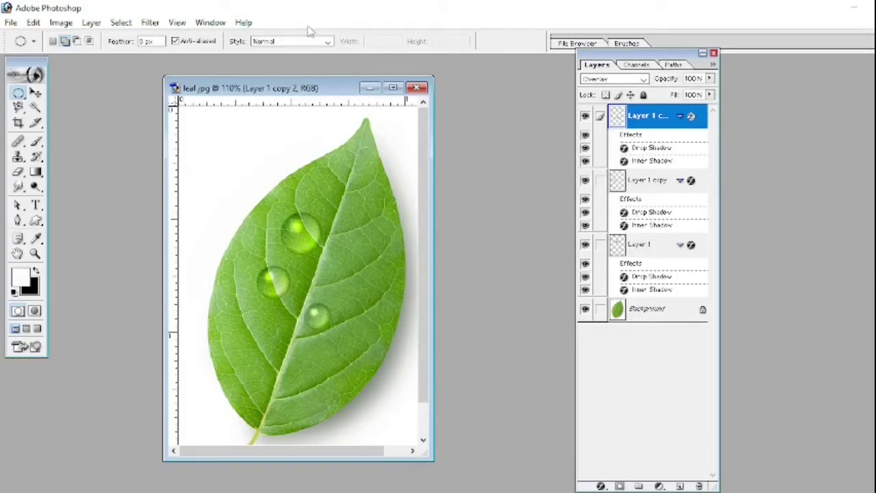
Step: Duplicate the smallest droplet layer and place the copy above and to the right of it, on the leaf's right half
{"action": "key", "text": "j"}
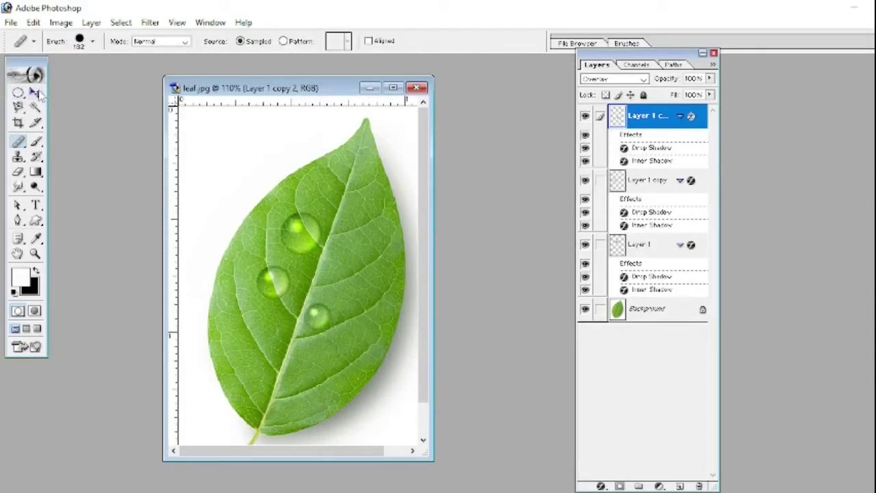
{"action": "left_click", "coordinate": [36, 92]}
{"action": "left_click_drag", "start_coordinate": [318, 315], "coordinate": [354, 261]}
{"action": "key", "text": "m"}
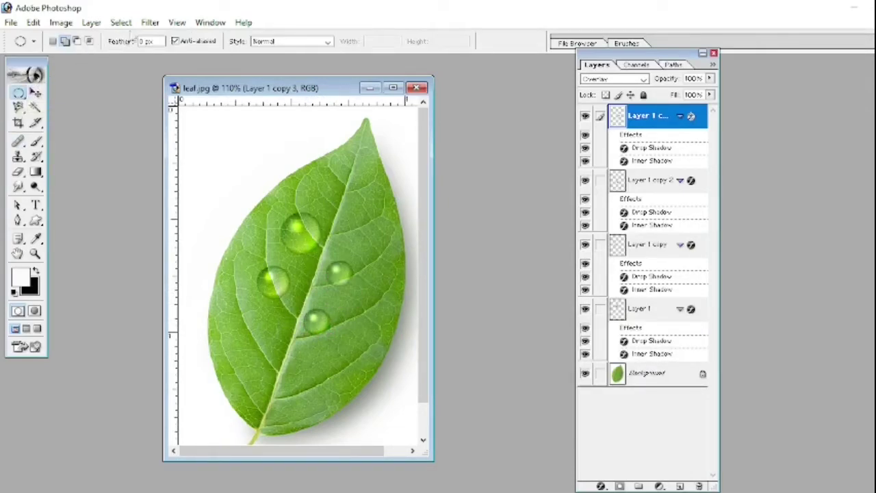
Step: Apply the Liquify filter to the newest droplet, pulling its lower right edge downward into a dripping tail
{"action": "left_click", "coordinate": [149, 23]}
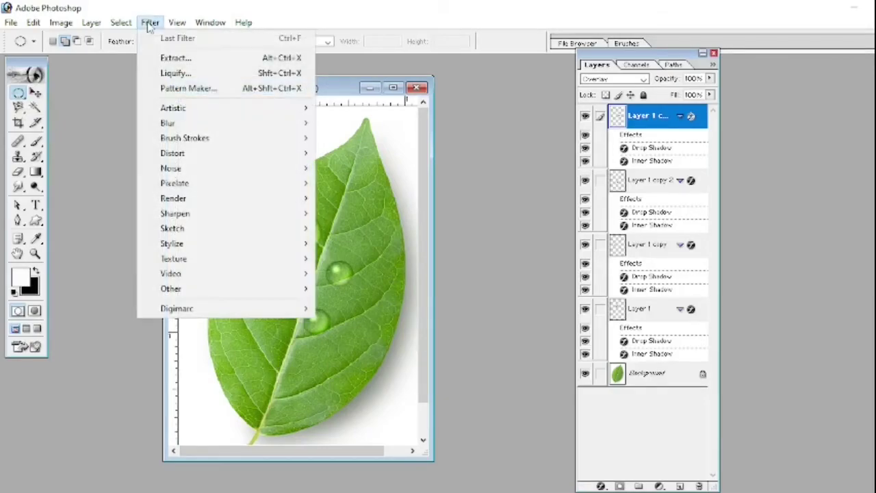
{"action": "left_click", "coordinate": [179, 74]}
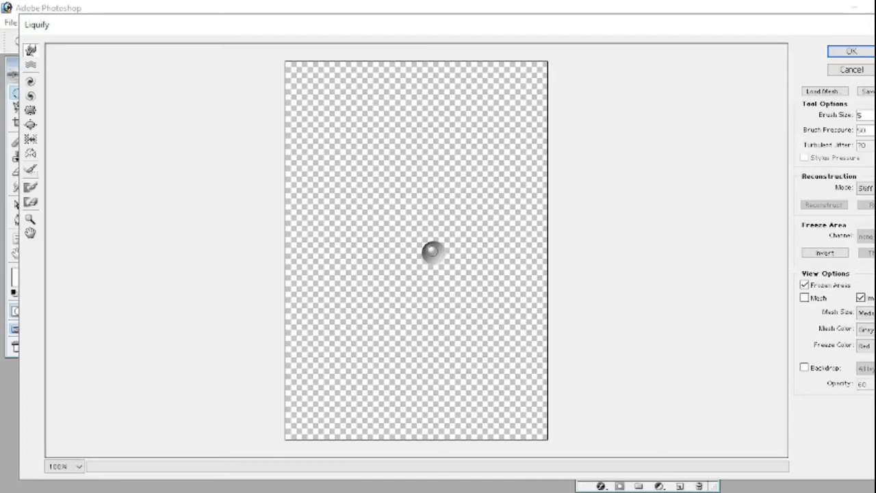
{"action": "mouse_move", "coordinate": [431, 251]}
{"action": "left_mouse_down"}
{"action": "mouse_move", "coordinate": [441, 250]}
{"action": "mouse_move", "coordinate": [434, 253]}
{"action": "mouse_move", "coordinate": [446, 268]}
{"action": "mouse_move", "coordinate": [436, 254]}
{"action": "mouse_move", "coordinate": [440, 277]}
{"action": "mouse_move", "coordinate": [456, 256]}
{"action": "mouse_move", "coordinate": [437, 251]}
{"action": "mouse_move", "coordinate": [439, 280]}
{"action": "left_mouse_up"}
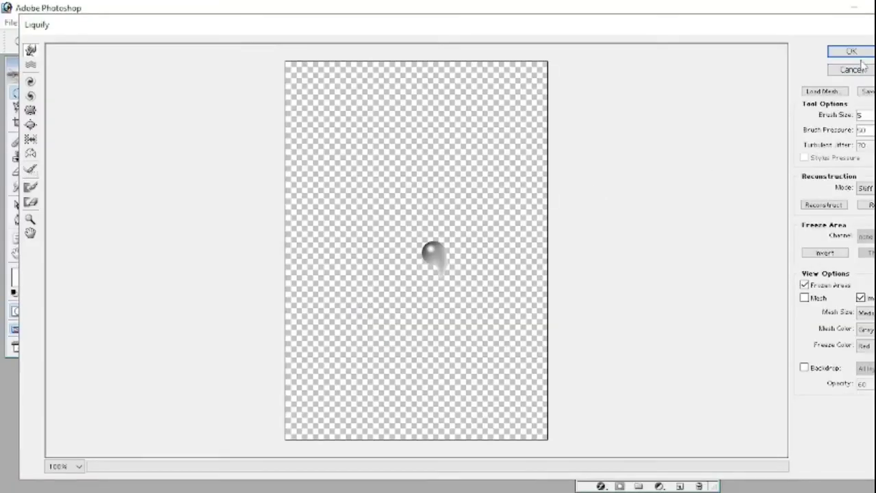
{"action": "left_click", "coordinate": [851, 52]}
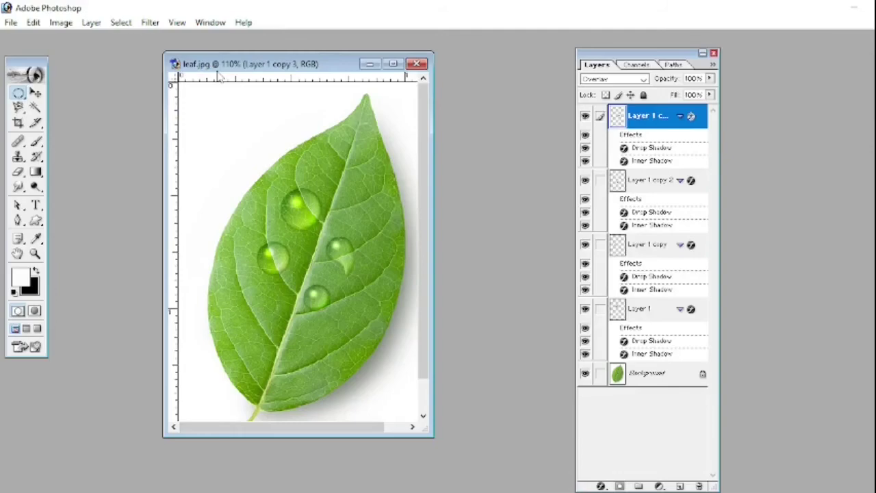
Step: Merge all visible droplet layers with the leaf background into a single layer
{"action": "left_click", "coordinate": [91, 23]}
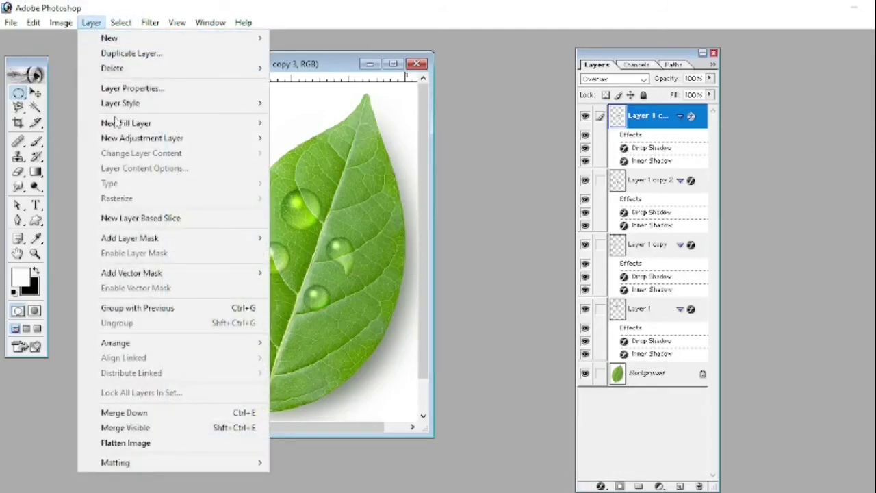
{"action": "left_click", "coordinate": [140, 428]}
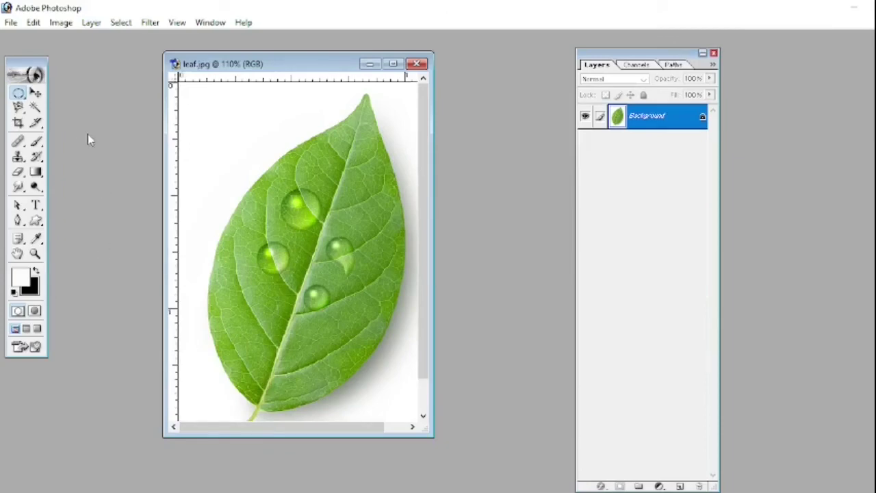